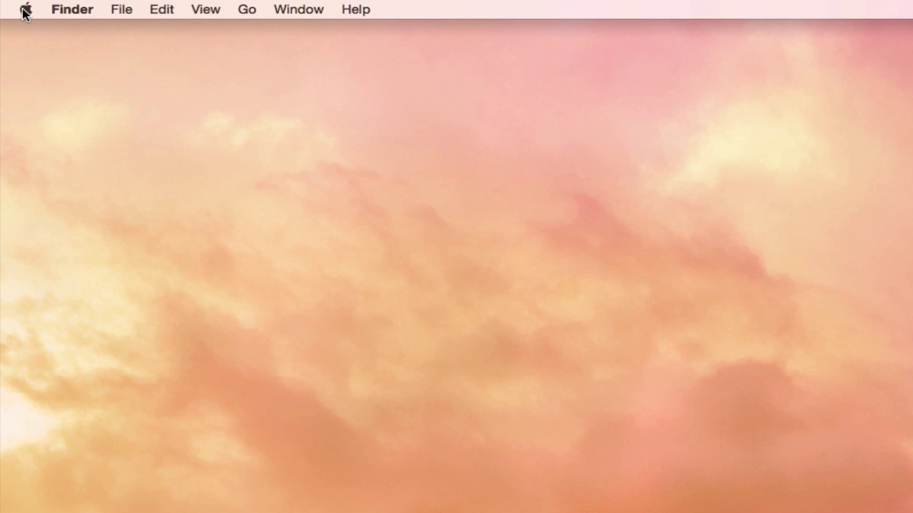
Open System Preferences from the Apple menu and go to Keyboard settings.
left_click(26, 10)
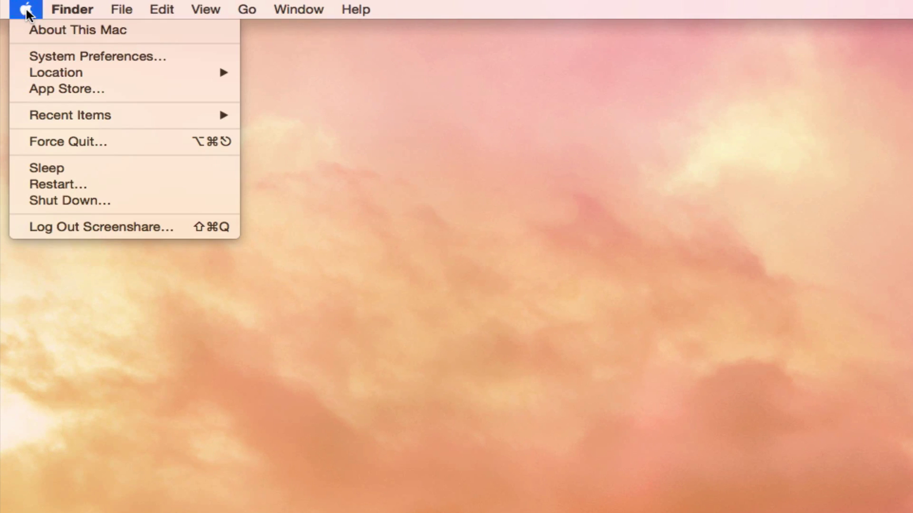
left_click(67, 57)
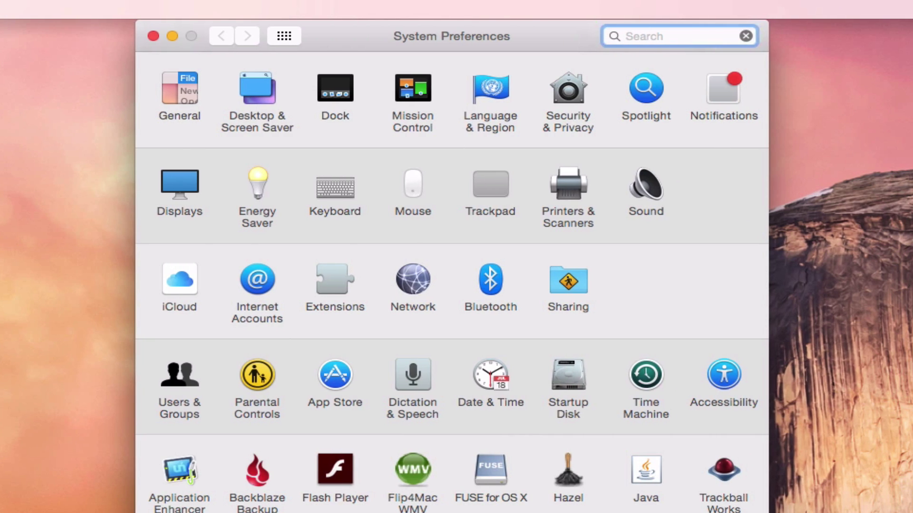
left_click(338, 192)
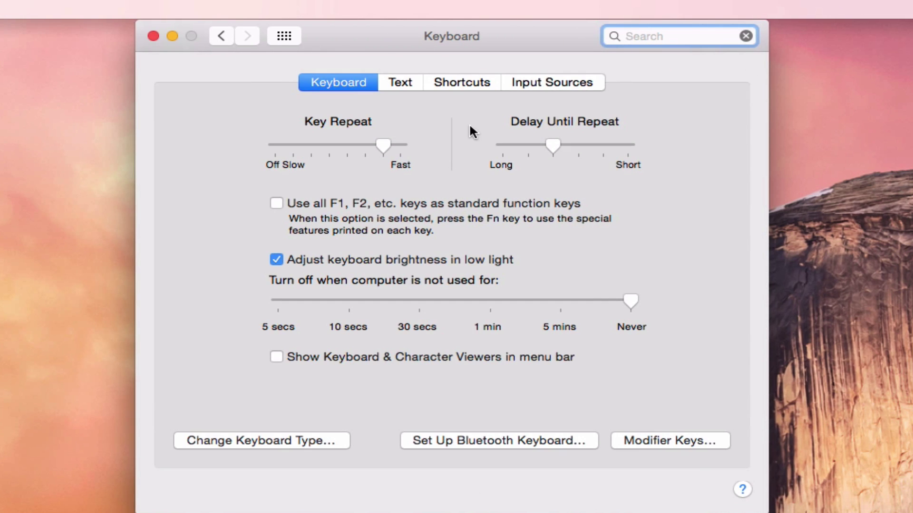
On Input Sources, enable 'Show Input menu in menu bar' and check the new menu.
left_click(546, 81)
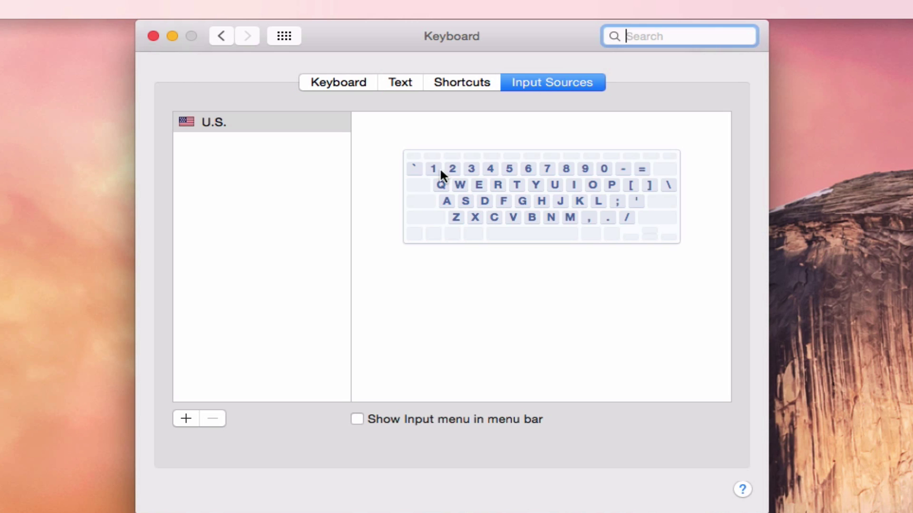
left_click(232, 120)
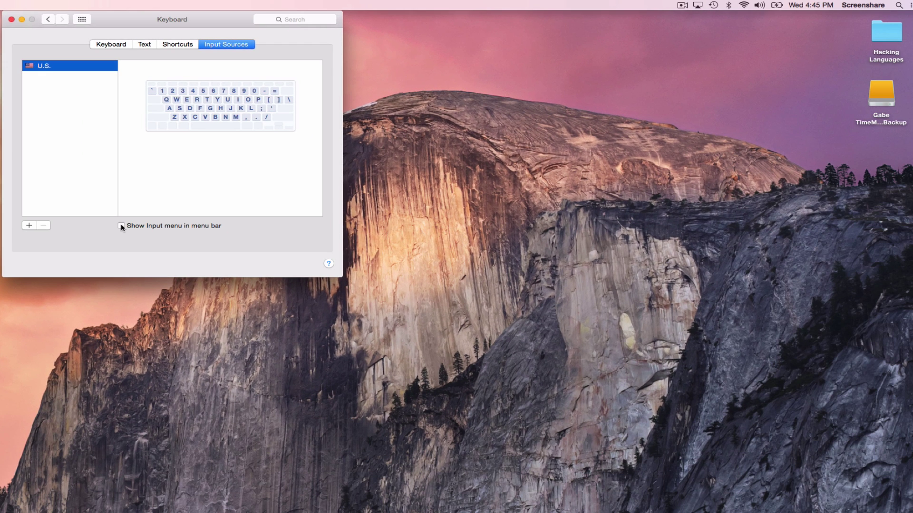
left_click(121, 225)
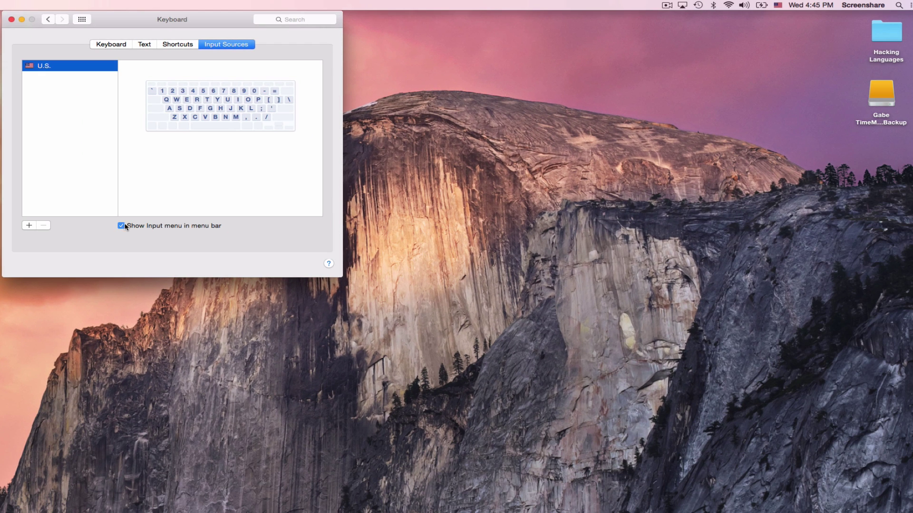
left_click(777, 5)
left_click(781, 4)
left_click(781, 3)
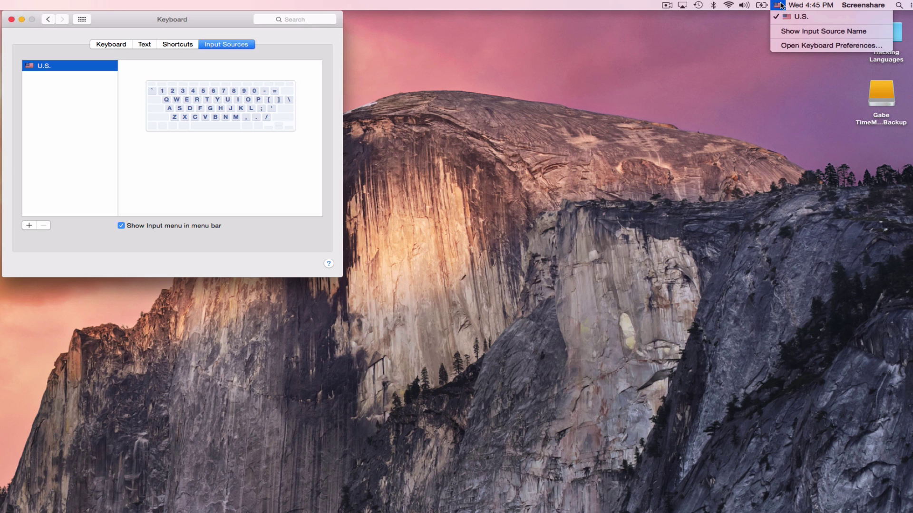
left_click(780, 3)
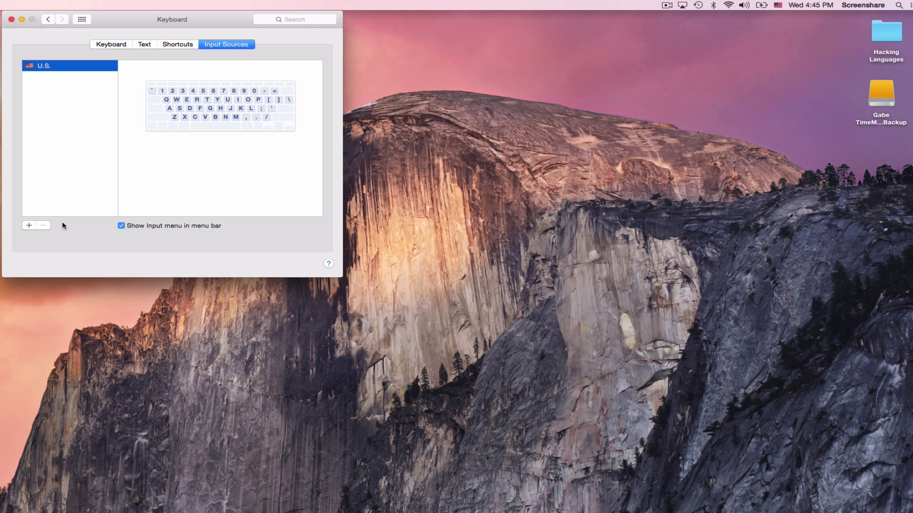
Search 'japanese', add the Japanese input source, and review it in the menu-bar input menu.
left_click(29, 226)
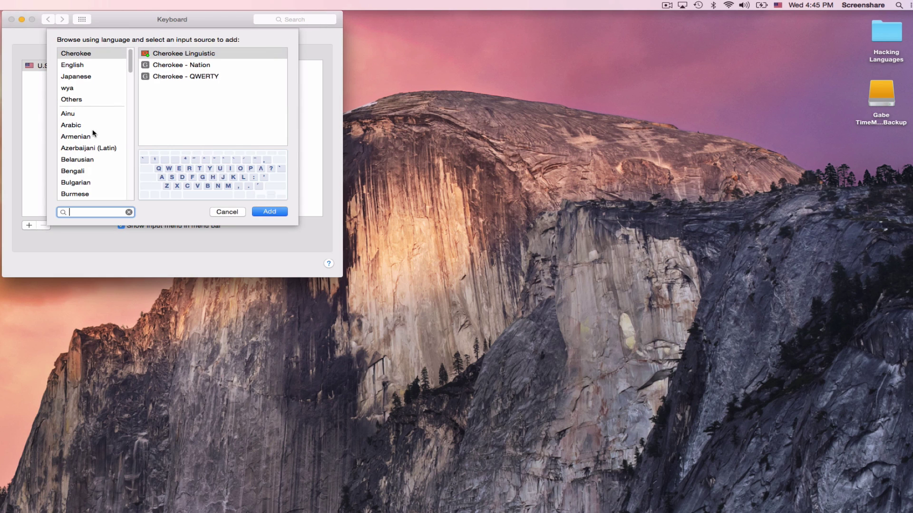
type("japanese")
left_click(97, 58)
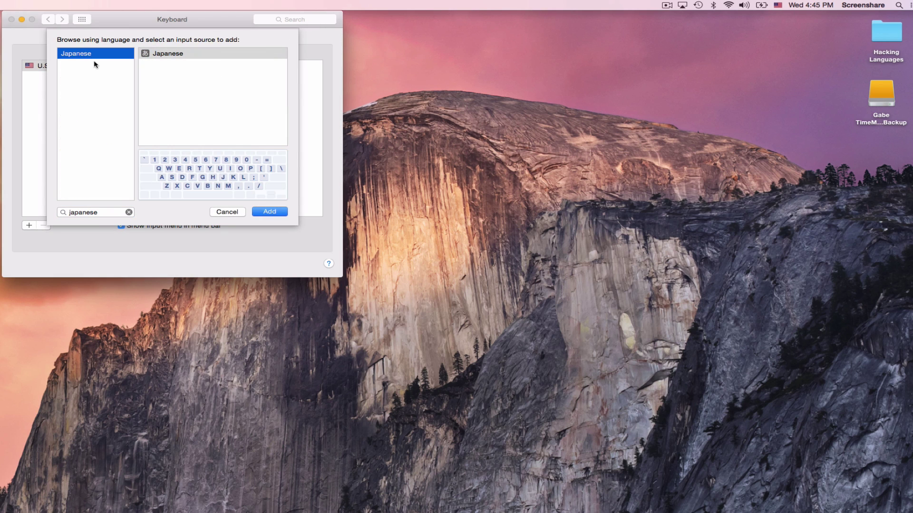
left_click(270, 212)
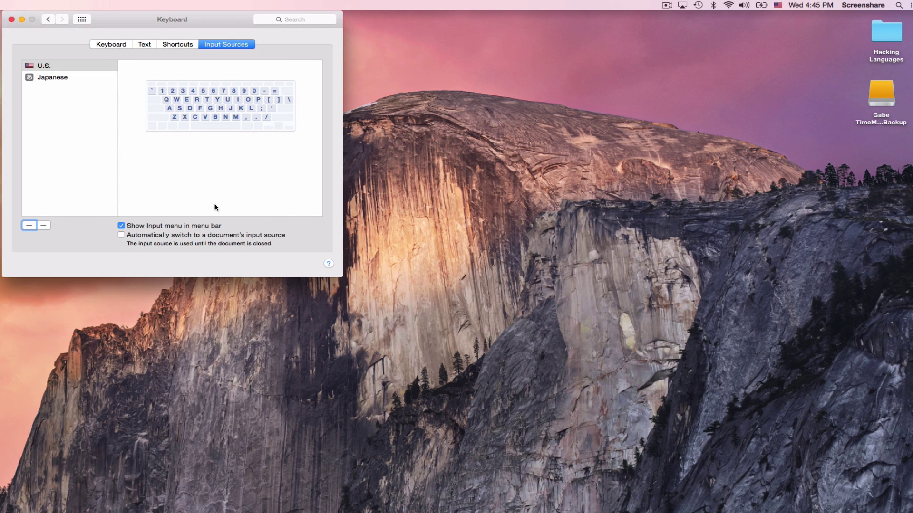
left_click(777, 5)
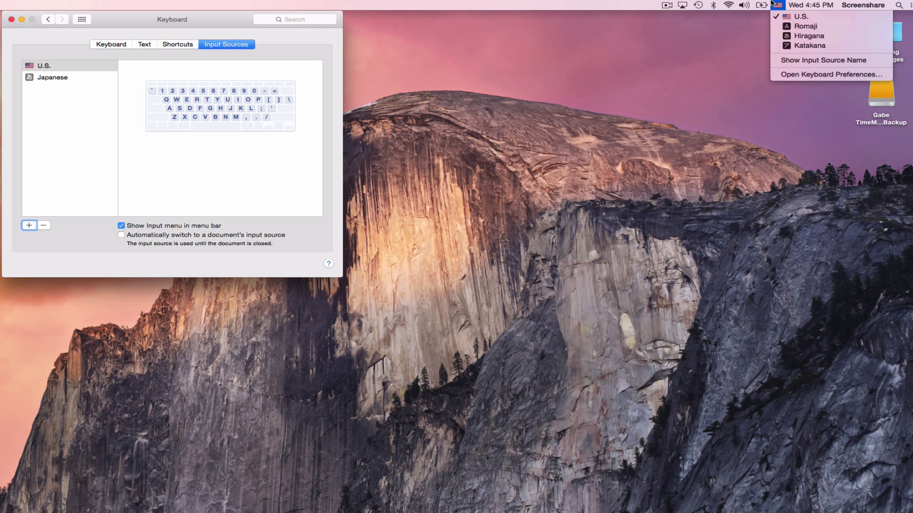
left_click(424, 41)
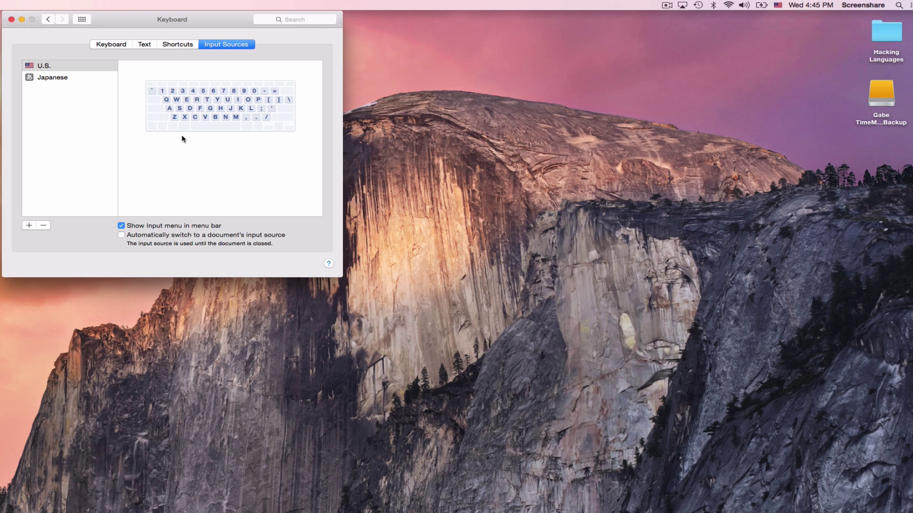
Show the Input Sources shortcuts, then test switching to Hiragana and back to U.S.
left_click(181, 45)
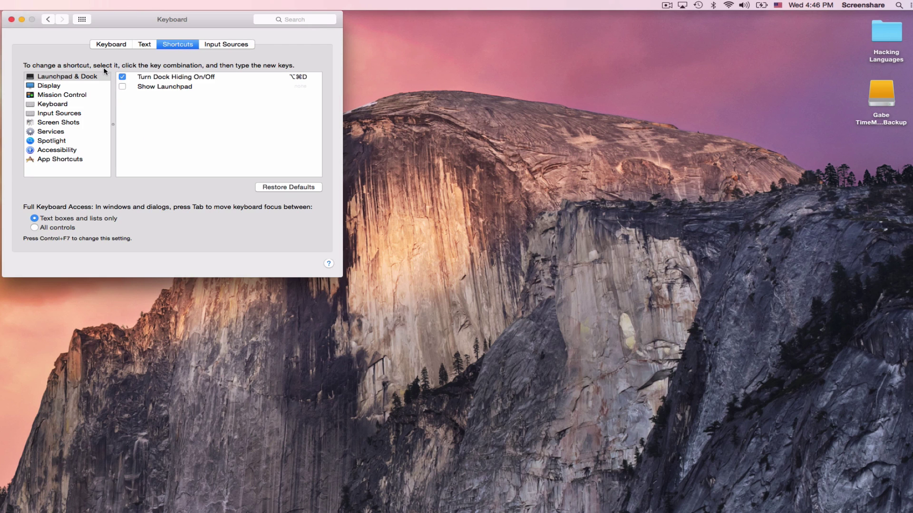
left_click(55, 115)
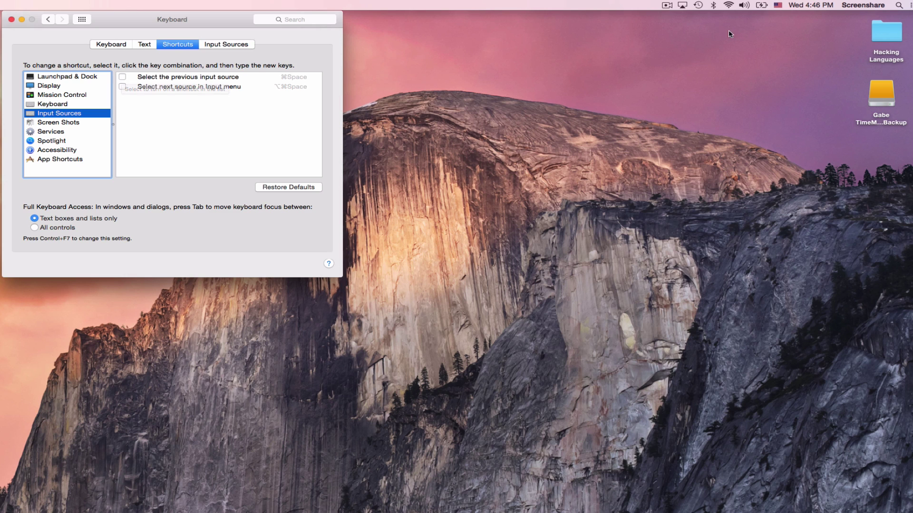
left_click(776, 6)
left_click(787, 36)
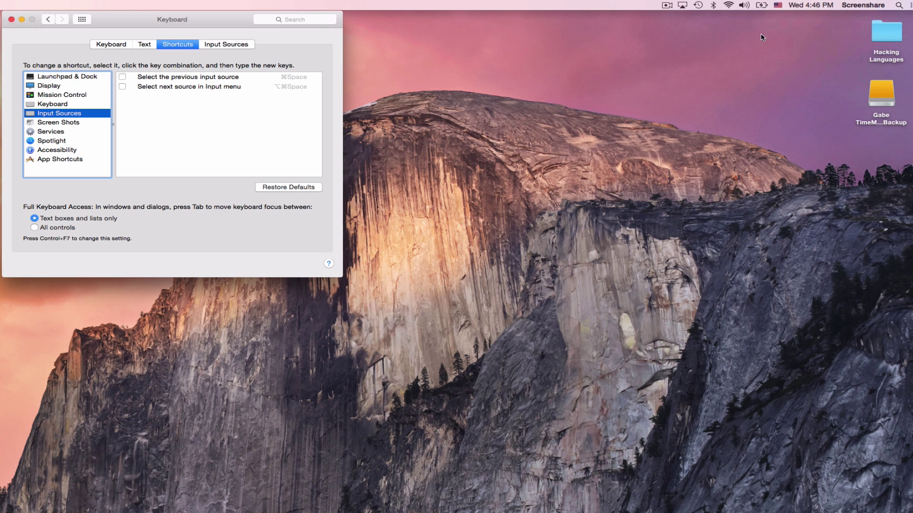
left_click(783, 6)
left_click(792, 17)
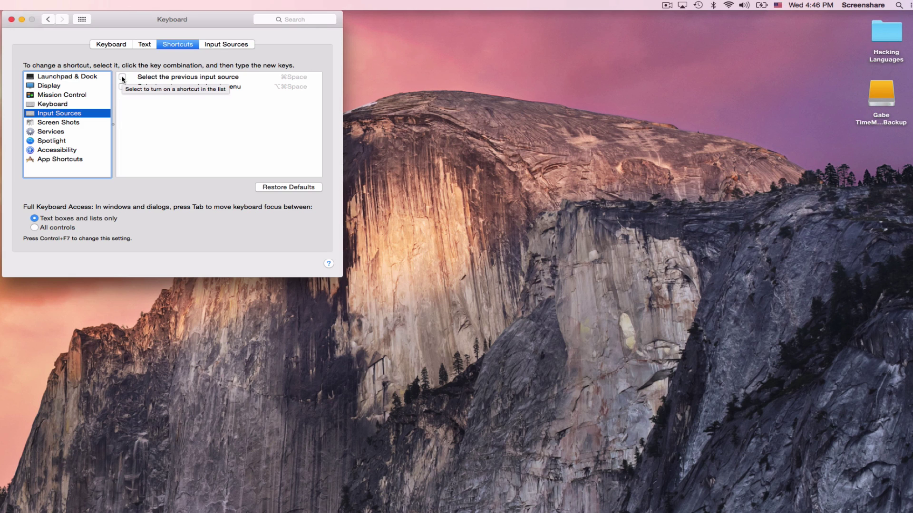
Turn on both input-source shortcuts and set the previous-source shortcut to ⌥Space.
left_click(122, 77)
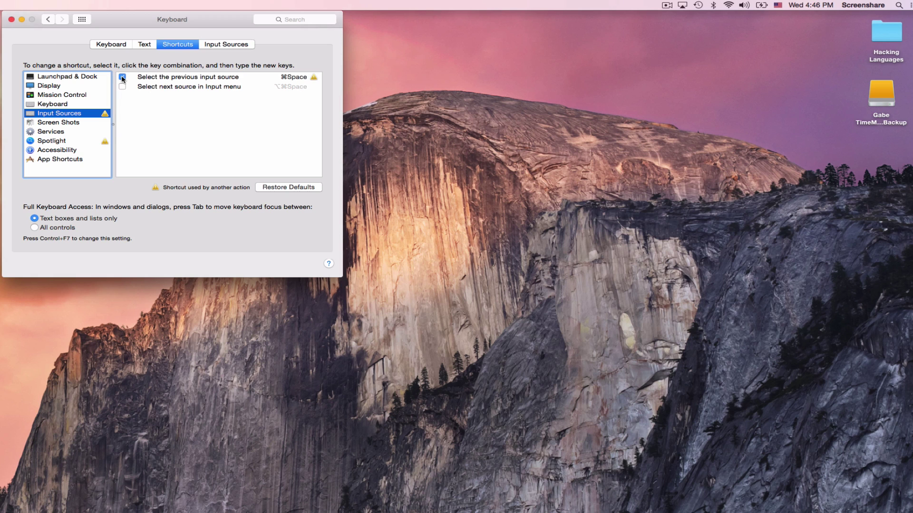
left_click(123, 86)
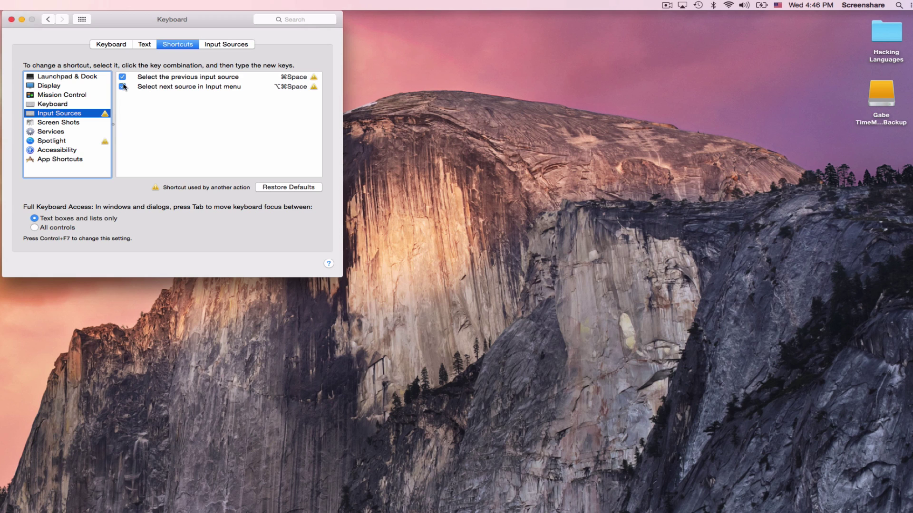
left_click(294, 79)
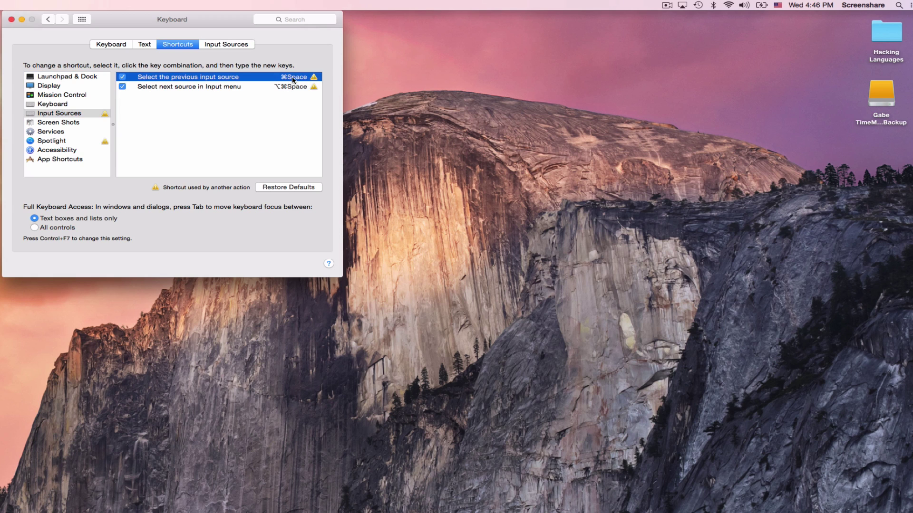
left_click(290, 77)
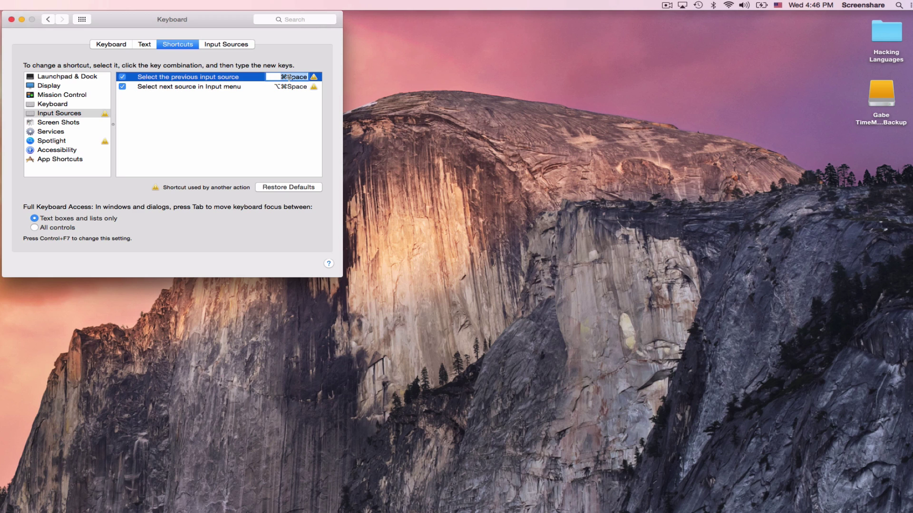
key("alt+space")
Set the next-source shortcut to ⌥⇧Space and test it against the menu-bar input menu.
left_click(288, 87)
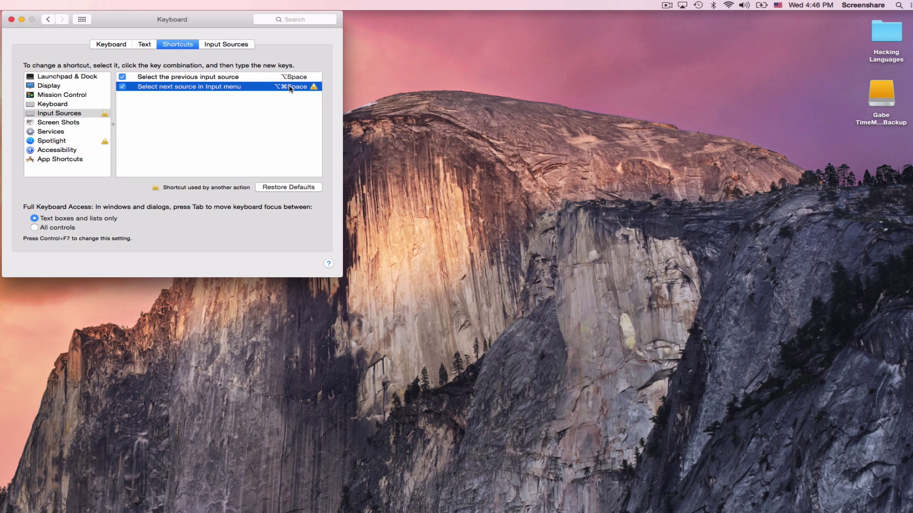
left_click(289, 86)
key("alt+shift+space")
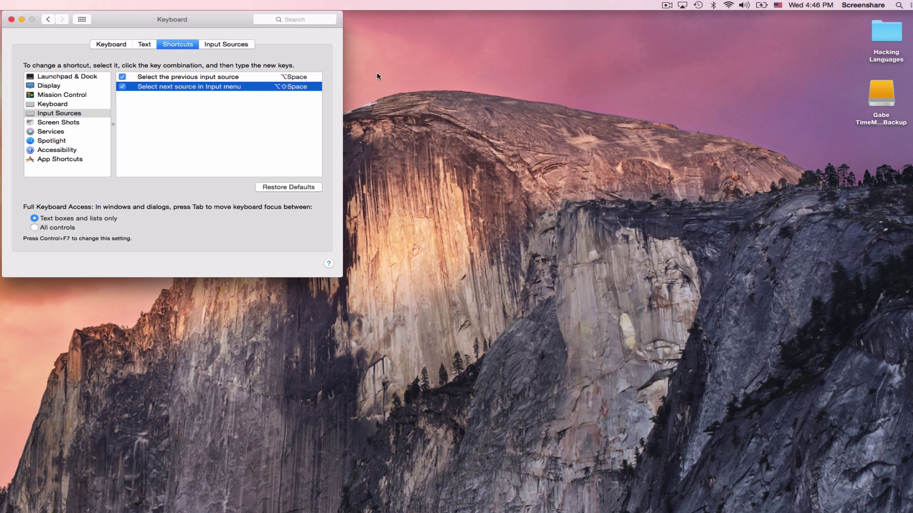
key("alt+shift+space")
key("alt+shift+space")
left_click(779, 4)
left_click(779, 6)
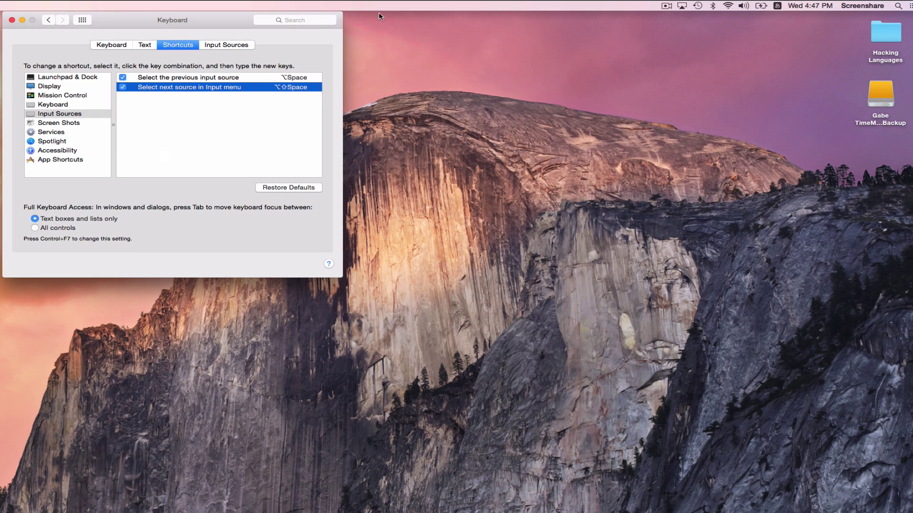
Close Keyboard settings, type 'This is a US Keyboard' plus a new line, and switch to Hiragana.
left_click(12, 20)
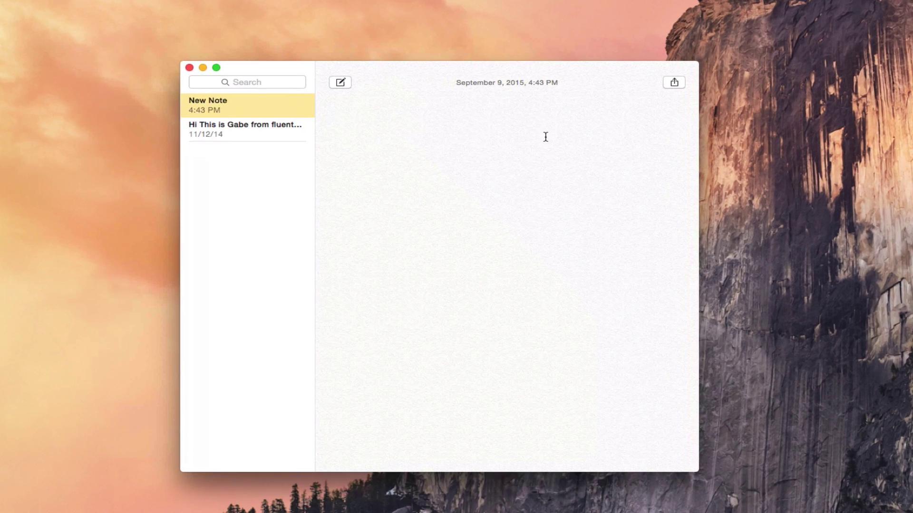
type("This is a US Keyboard")
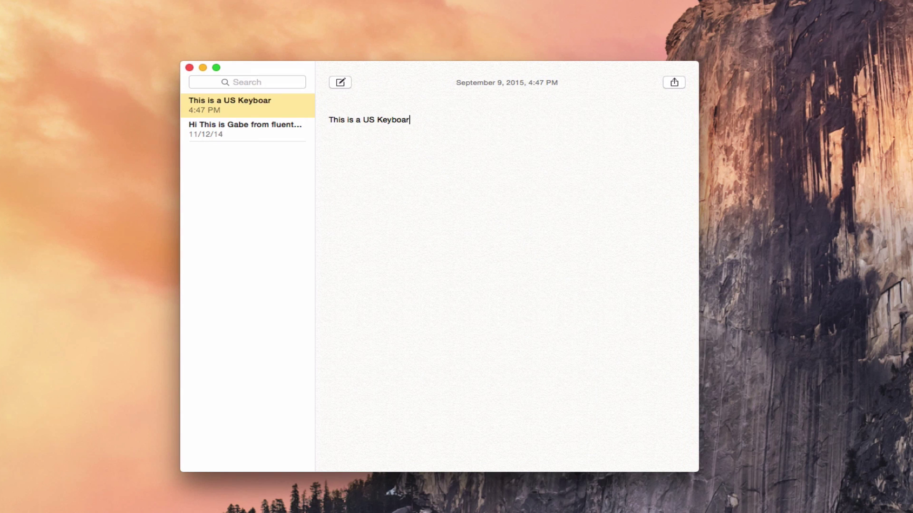
key("Return")
key("ctrl+space")
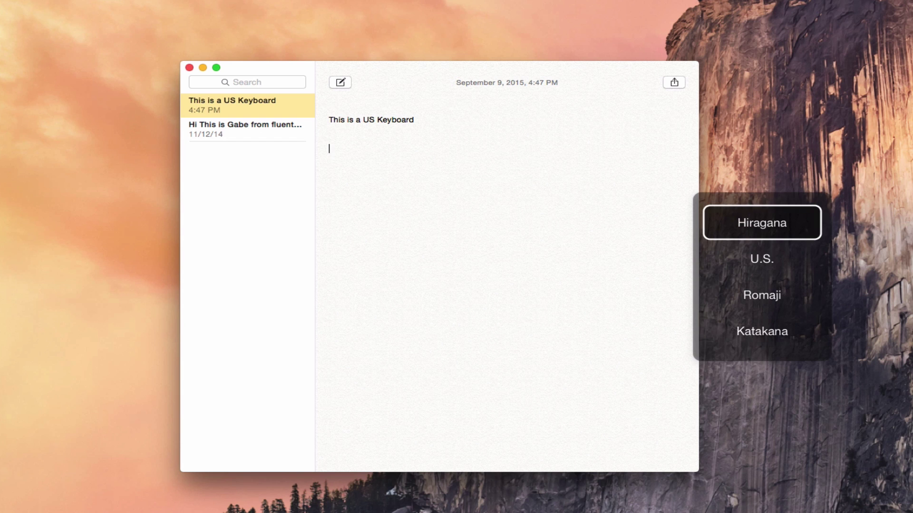
key("ctrl+space")
key("ctrl+space")
key("ctrl+space")
key("ctrl+space")
key("ctrl+space")
key("ctrl+space")
key("ctrl+space")
key("ctrl+space")
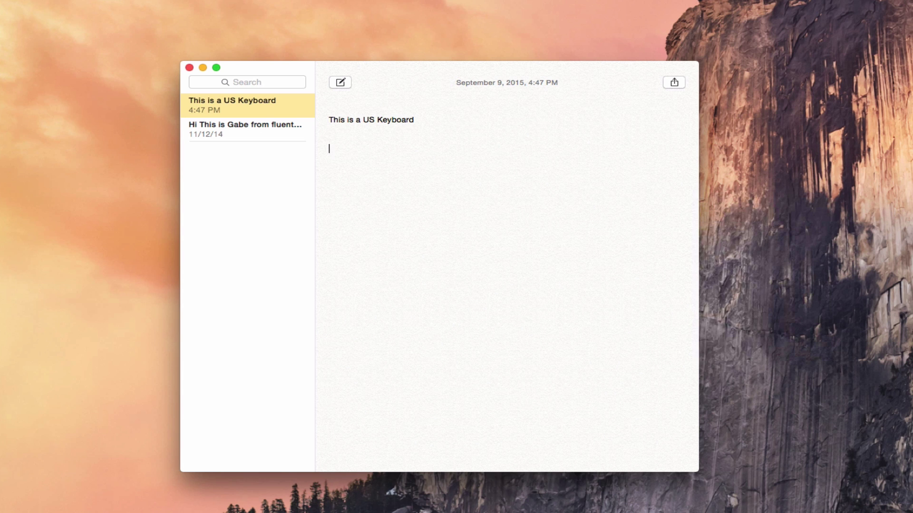
Type watashihagakuseidesu in Hiragana and accept the predicted conversion 私は学生です.
type("watashi")
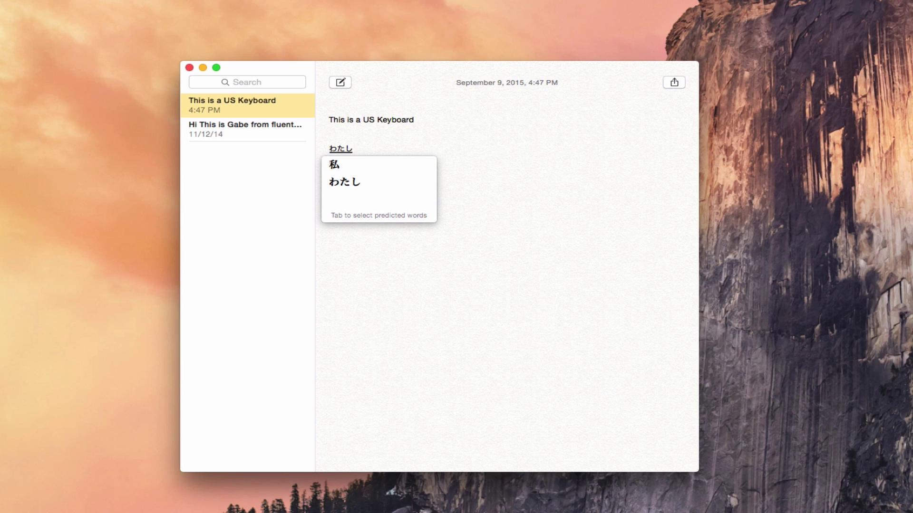
type("hagakusei")
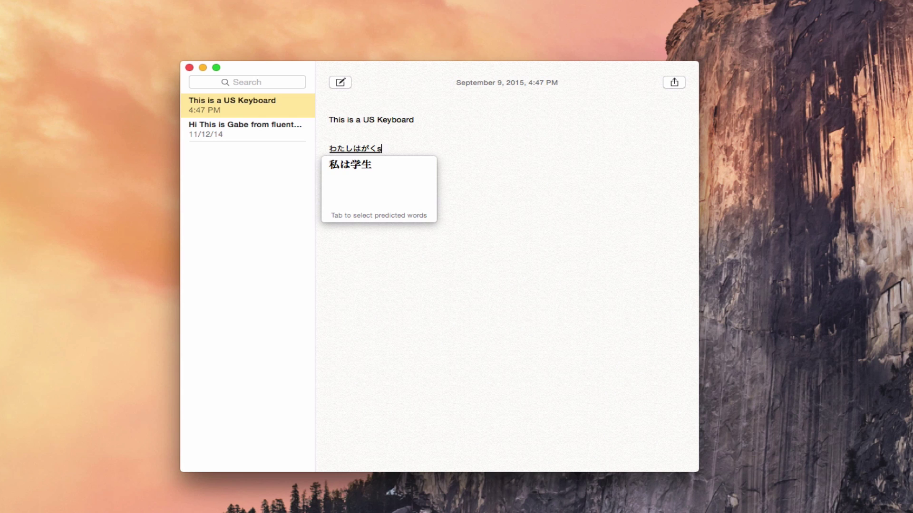
type("desu")
key("Right")
key("Right")
key("Left")
key("Left")
key("Left")
key("Left")
key("Left")
key("Tab")
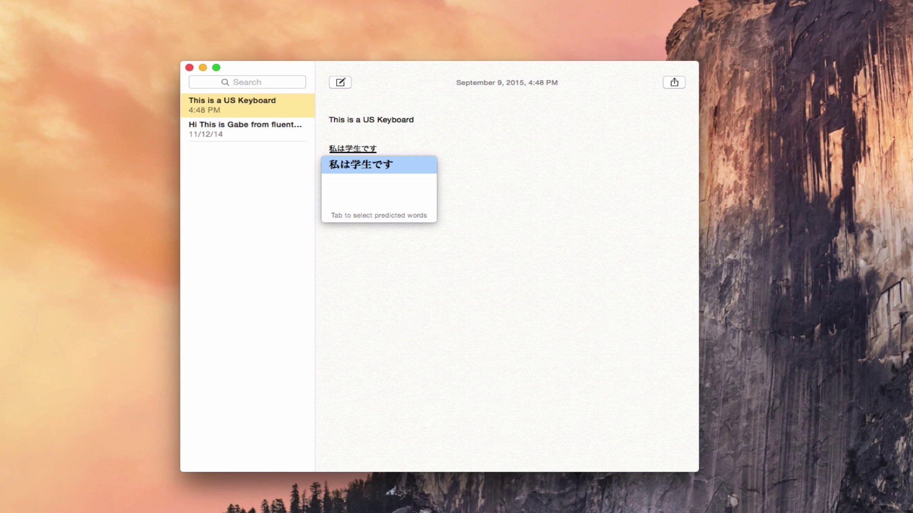
key("space")
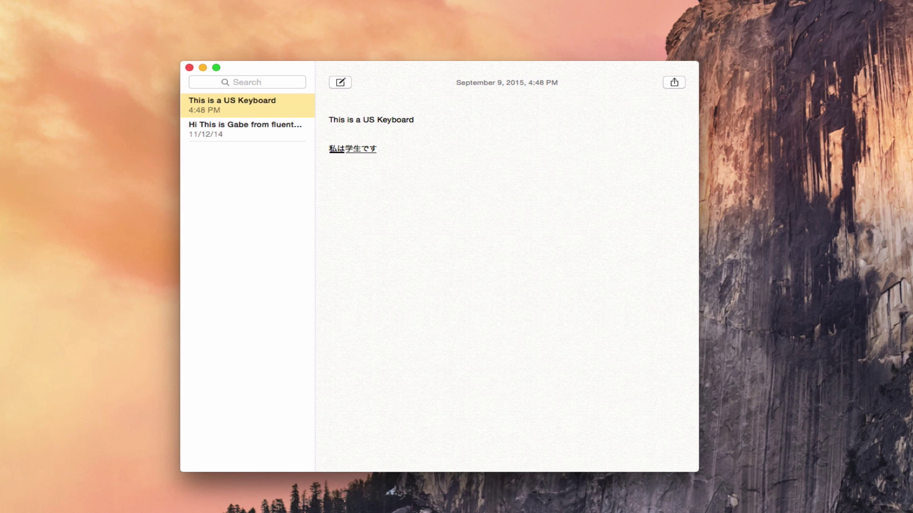
Browse the candidate conversions for わたしは, keep 私は, and commit 私は学生です.
key("space")
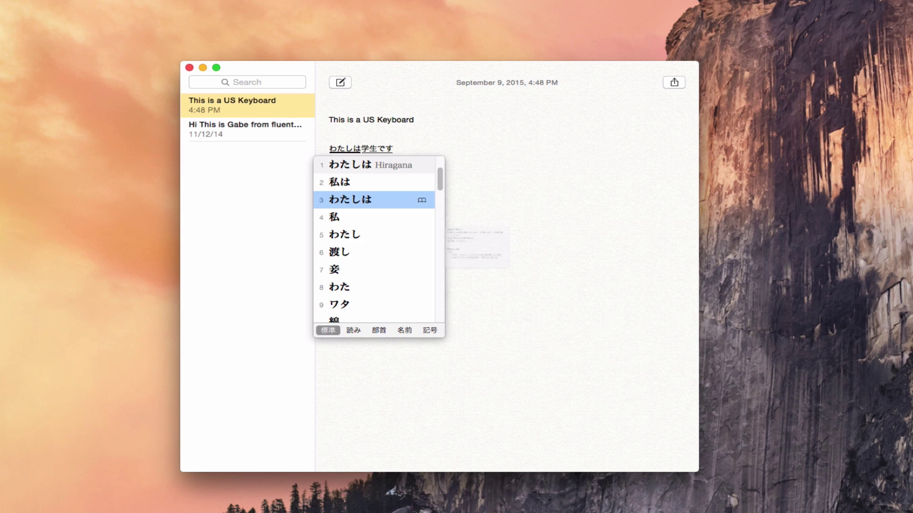
key("Up")
key("Down")
key("Down")
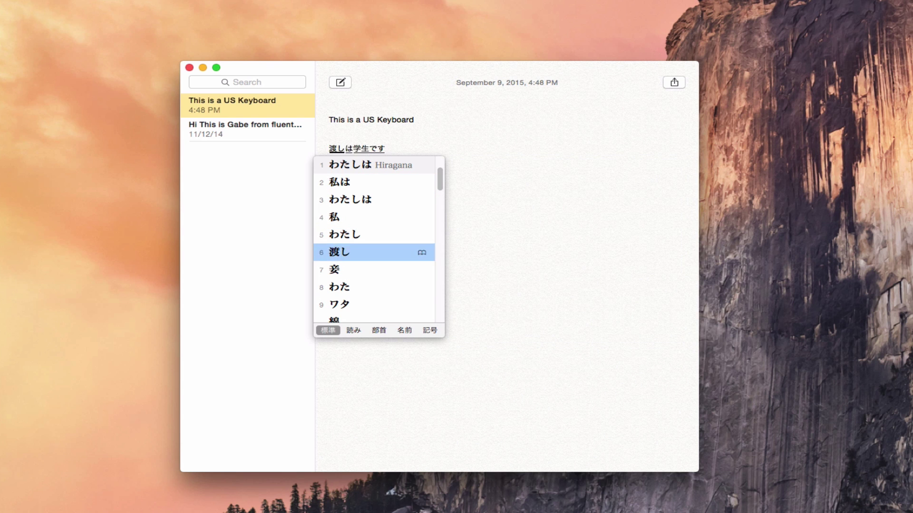
key("Down")
key("Down")
key("Down")
key("Up")
key("Up")
key("Up")
key("Up")
key("Up")
key("Up")
key("Up")
key("Down")
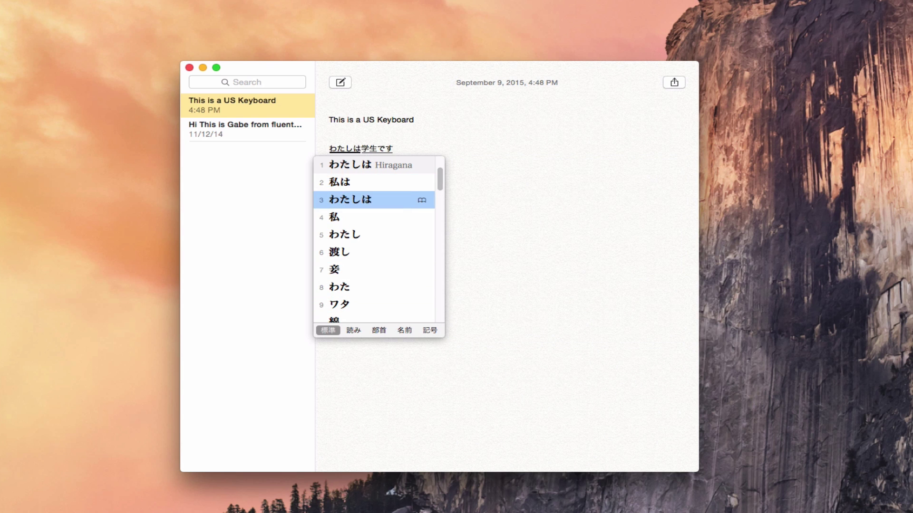
key("Up")
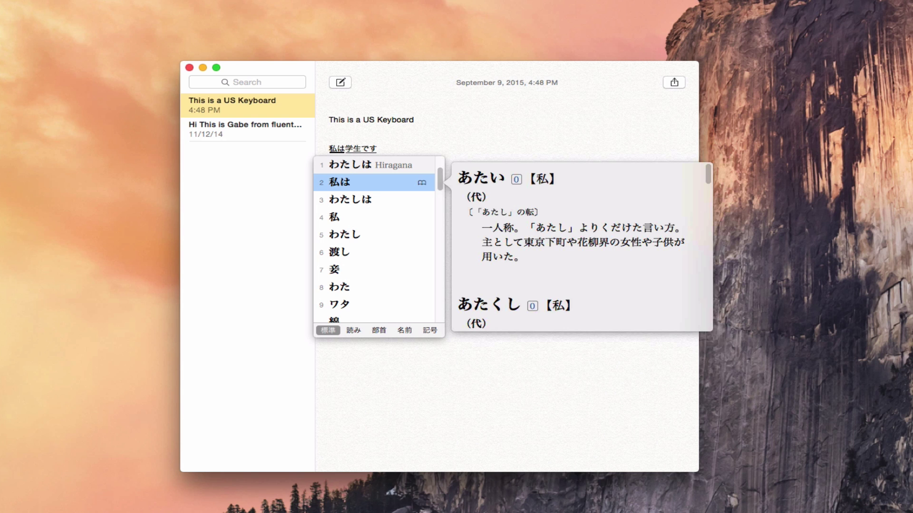
key("Down")
key("Down")
key("Down")
key("Down")
key("Down")
key("Down")
key("Down")
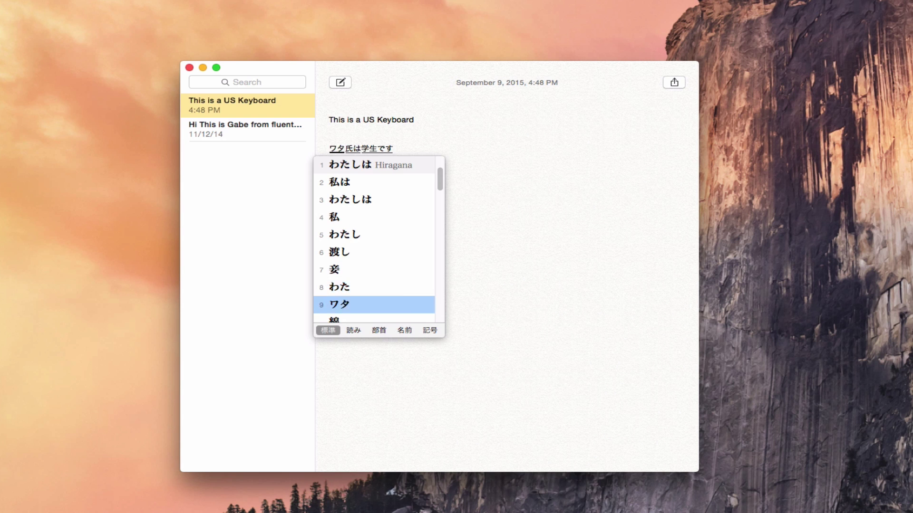
key("Down")
key("Up")
key("Up")
key("Up")
key("Up")
key("Up")
key("Up")
key("Up")
key("Up")
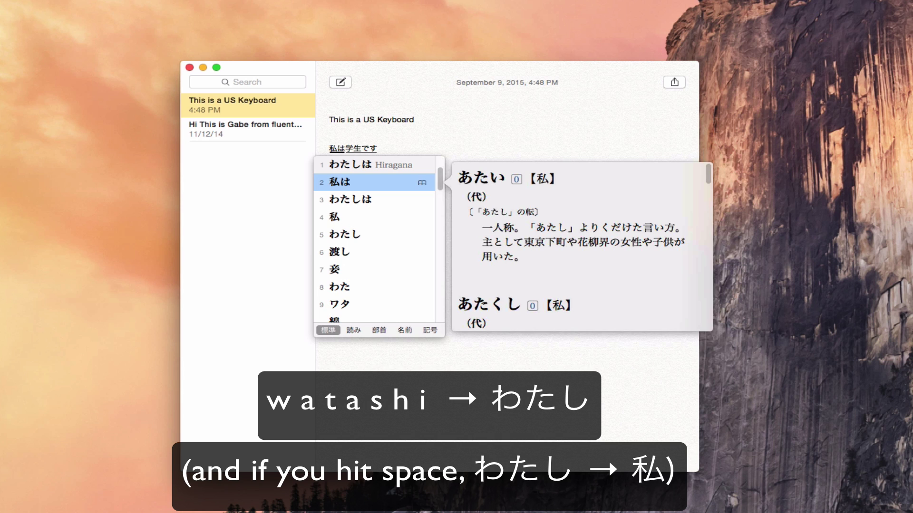
key("Right")
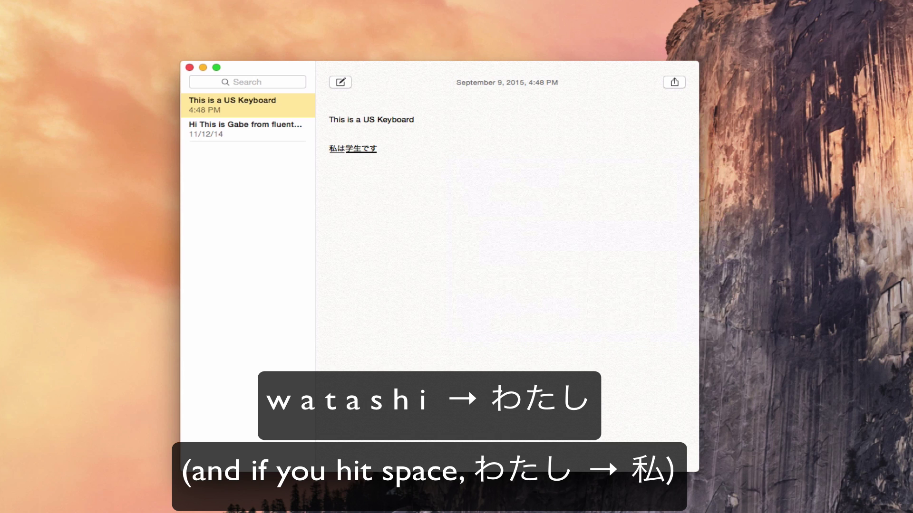
key("Return")
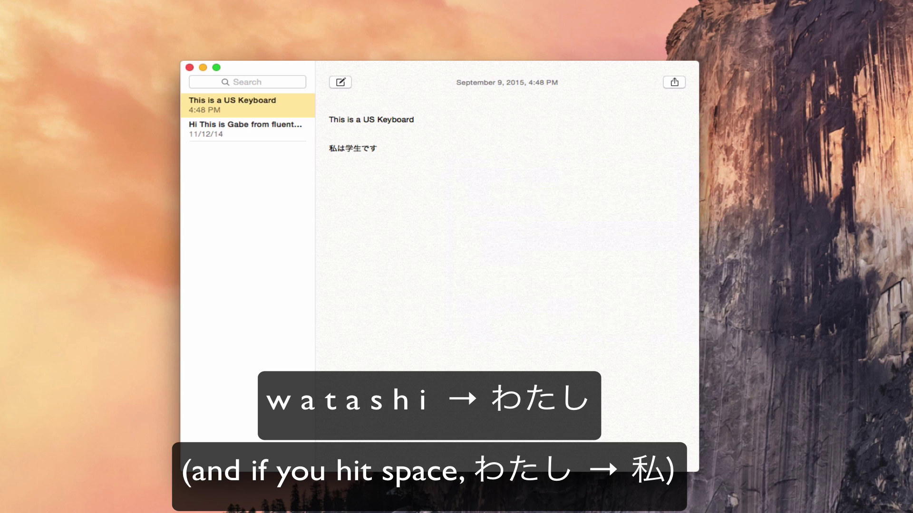